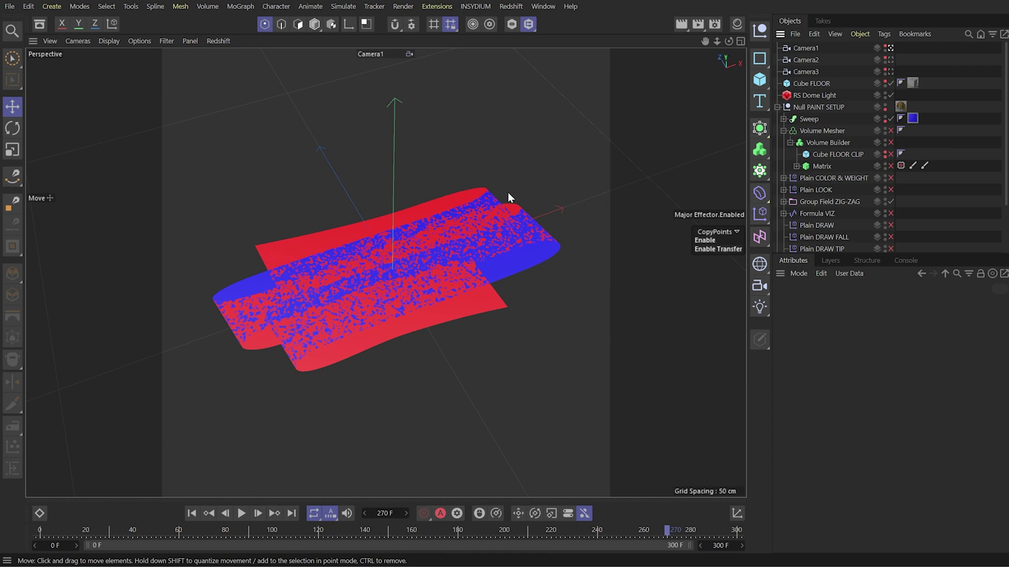
Step: Enable the Matrix clones and the Plain COLOR & WEIGHT effector in the Object Manager
{"action": "left_click", "coordinate": [891, 166]}
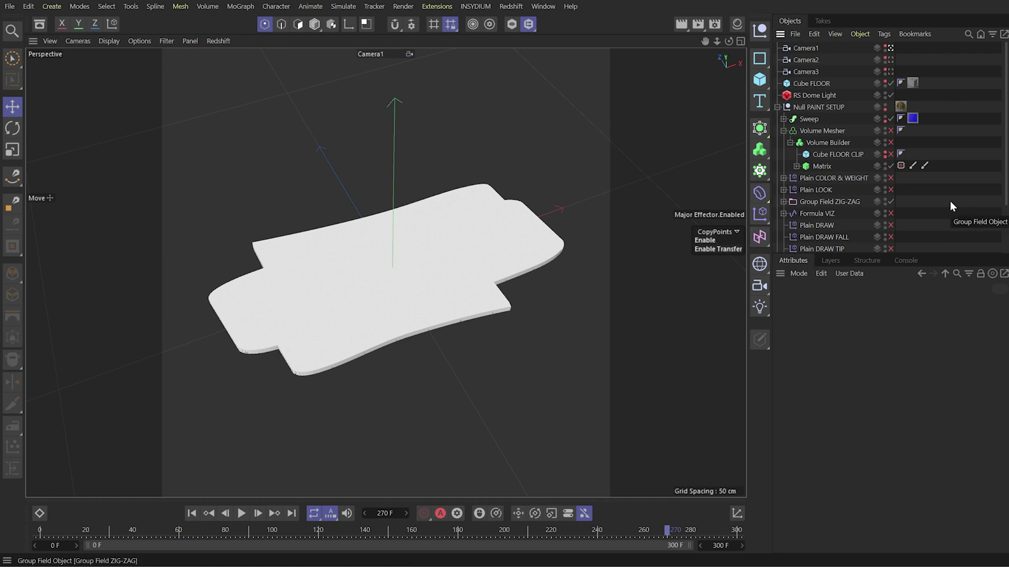
{"action": "left_click", "coordinate": [891, 178]}
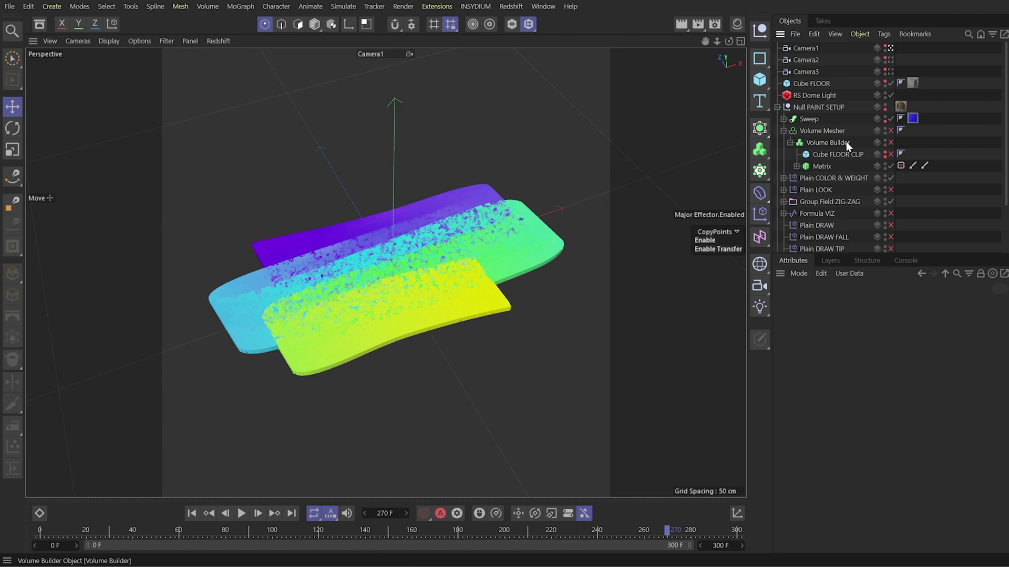
Step: Set the Matrix object's clone Display to Weight to preview clone weights
{"action": "left_click", "coordinate": [836, 178]}
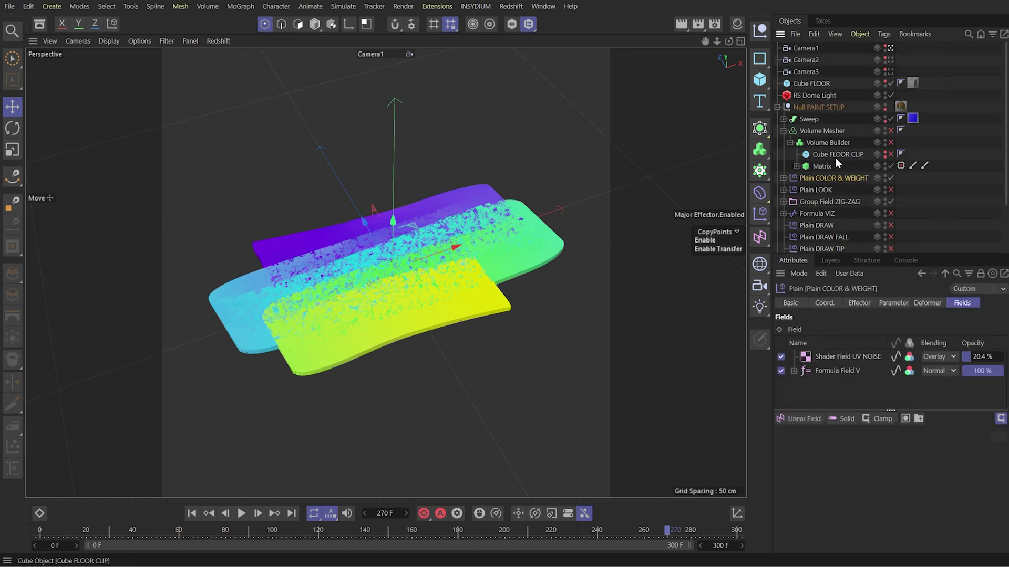
{"action": "left_click", "coordinate": [821, 166]}
{"action": "left_click", "coordinate": [924, 303]}
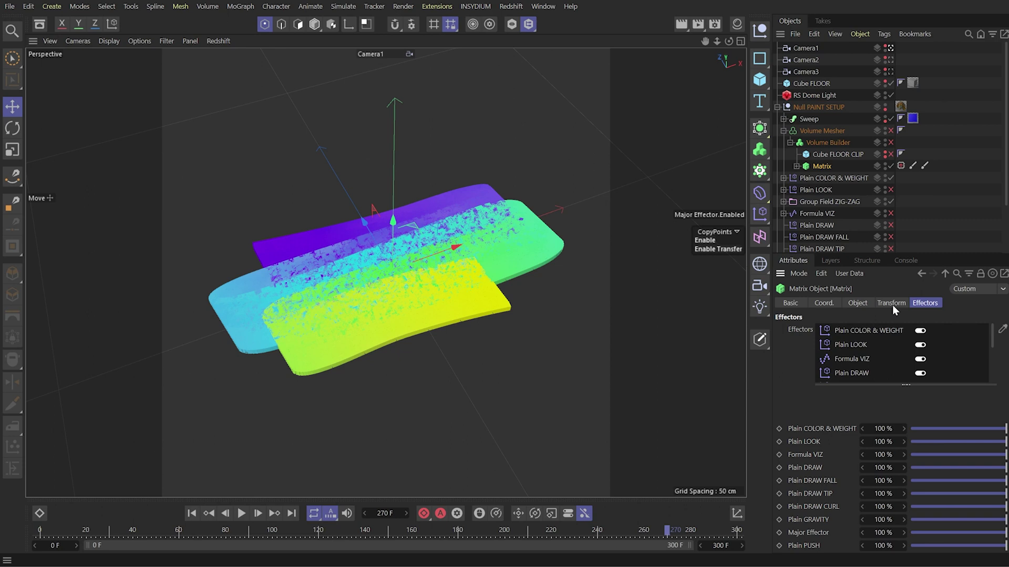
{"action": "left_click", "coordinate": [892, 305]}
{"action": "left_click", "coordinate": [864, 331]}
{"action": "left_click", "coordinate": [847, 356]}
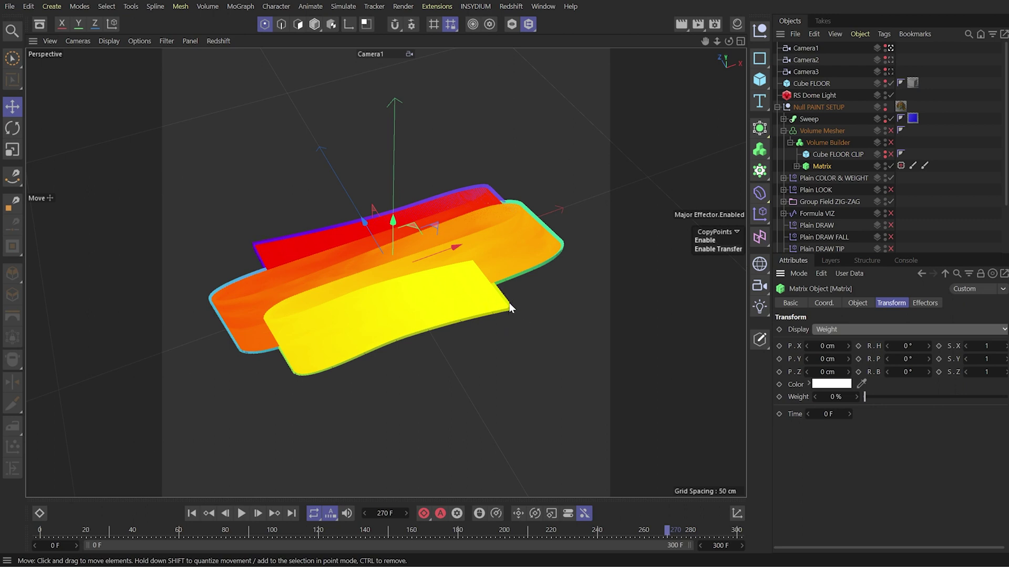
Step: Set the Matrix clone Display back to None and deselect the Matrix
{"action": "left_click", "coordinate": [850, 329]}
{"action": "left_click", "coordinate": [851, 300]}
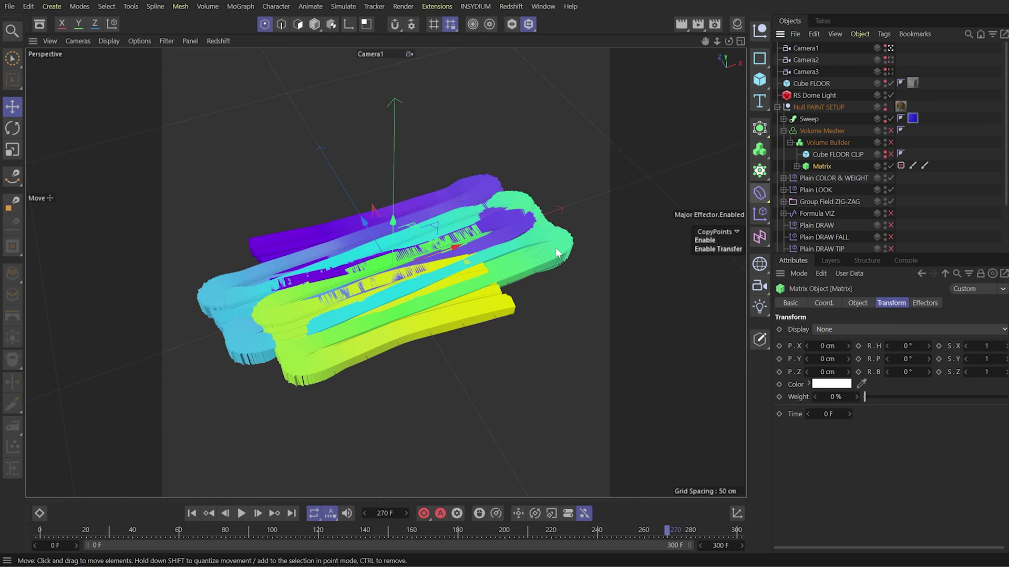
{"action": "left_click", "coordinate": [951, 210]}
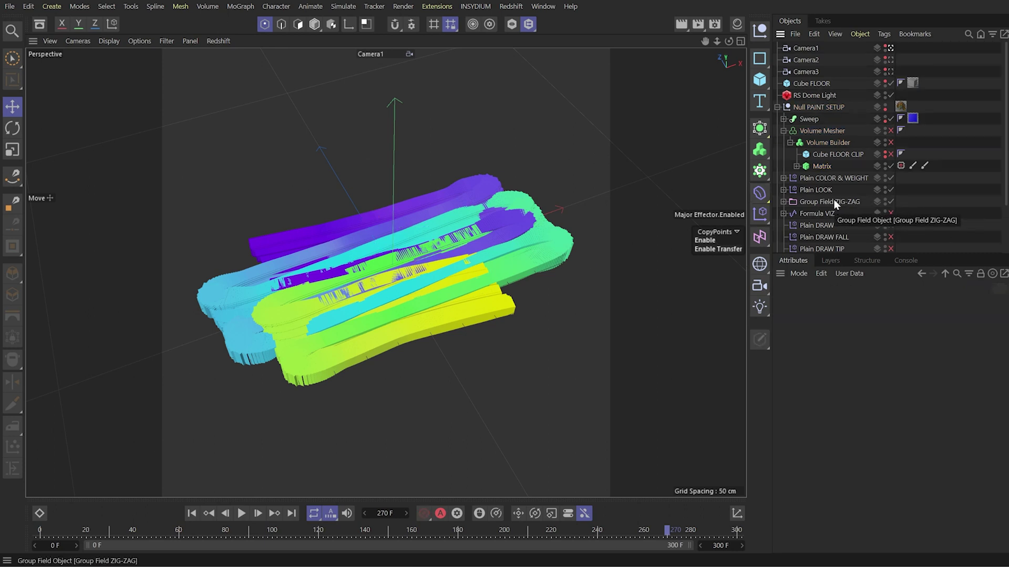
Step: Inspect Group Field ZIG-ZAG's Curve DRIVER layer offset at frames 300 and 50
{"action": "left_click", "coordinate": [848, 205]}
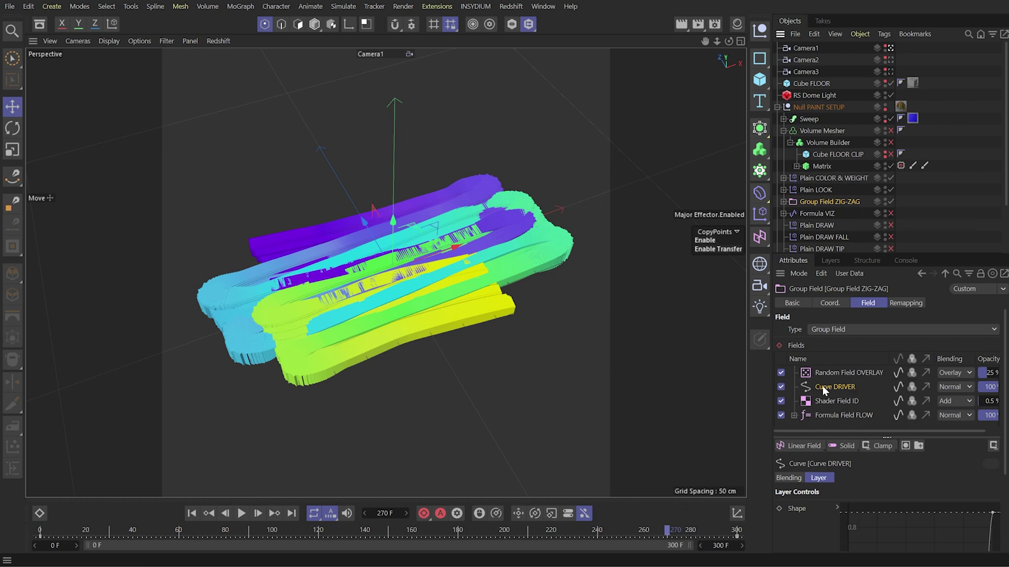
{"action": "scroll", "coordinate": [827, 385], "scroll_direction": "down", "scroll_amount": 2}
{"action": "scroll", "coordinate": [799, 464], "scroll_direction": "down", "scroll_amount": 2}
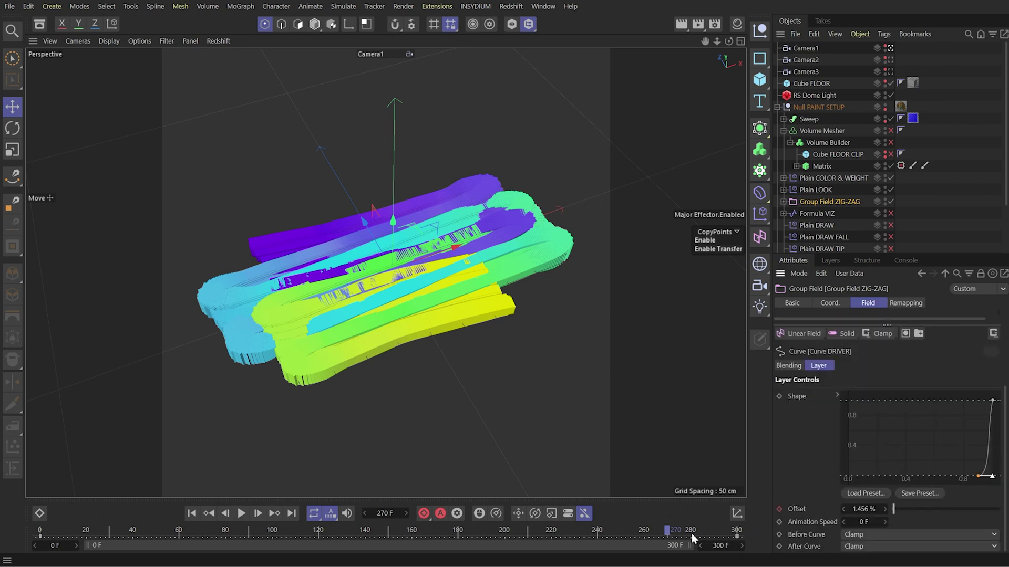
{"action": "left_click_drag", "start_coordinate": [691, 534], "coordinate": [737, 534]}
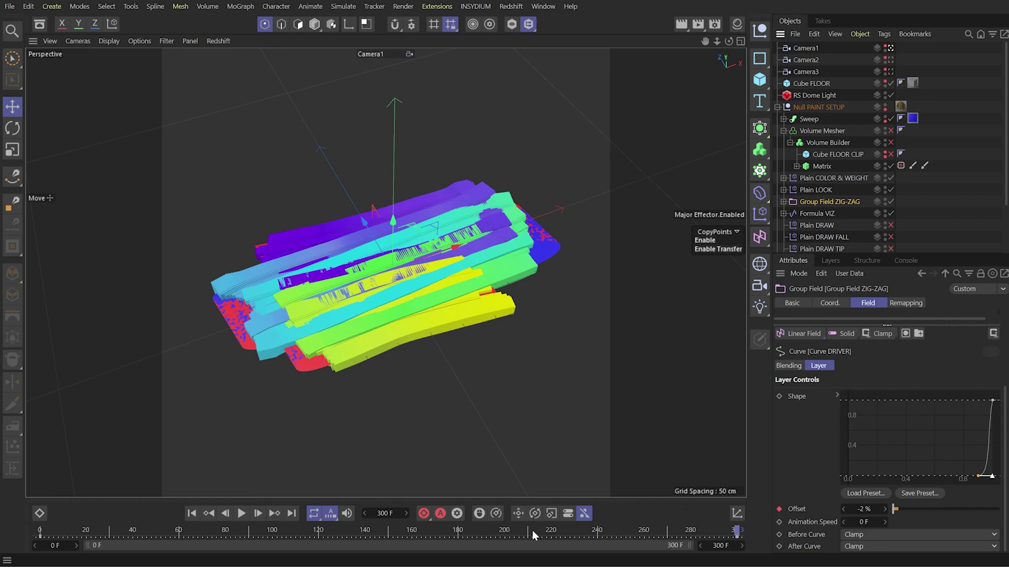
{"action": "left_click_drag", "start_coordinate": [532, 530], "coordinate": [616, 530]}
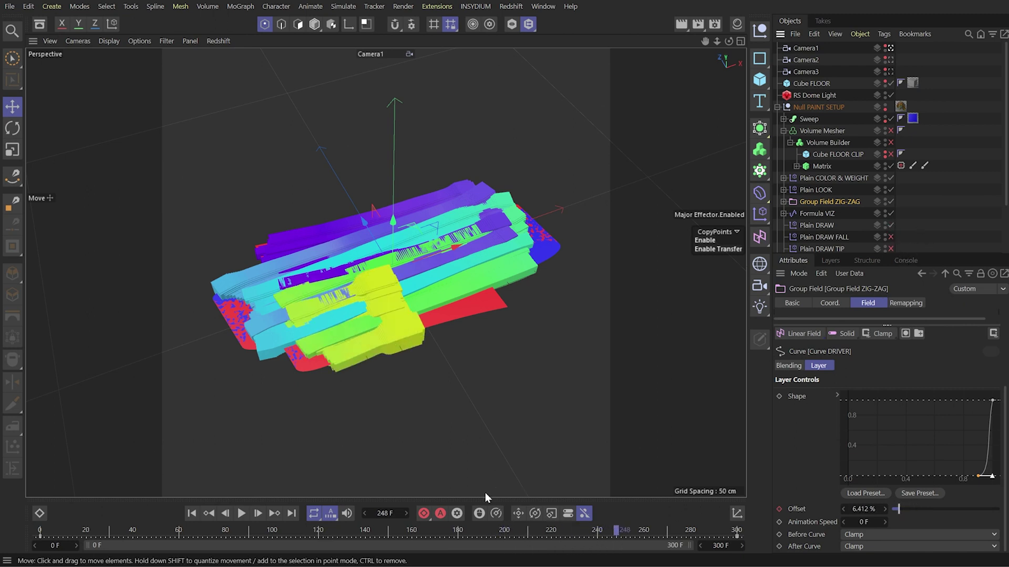
Step: Scrub the timeline to frame 181, then around 53, and enable the Plain DRAW FALL effector
{"action": "left_click", "coordinate": [460, 532]}
{"action": "left_click_drag", "start_coordinate": [459, 534], "coordinate": [323, 482]}
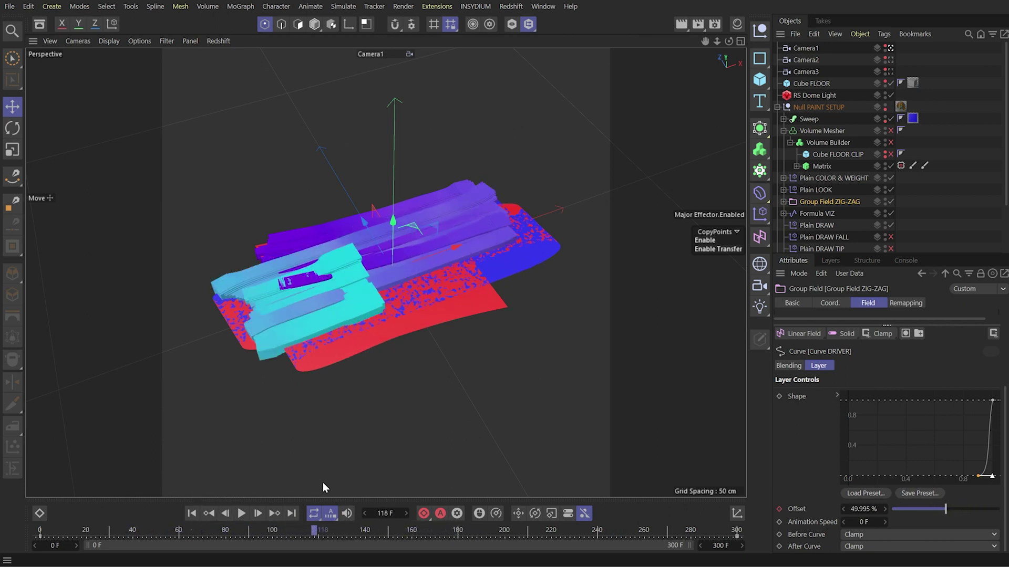
{"action": "left_click", "coordinate": [891, 236]}
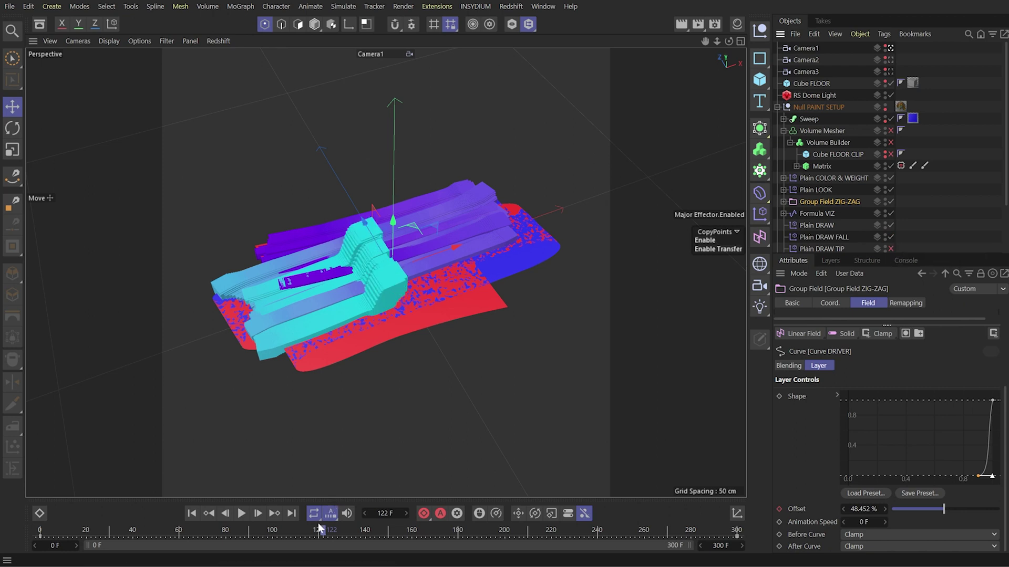
Step: Enable Plain DRAW TIP, Plain DRAW CURL and Plain GRAVITY effectors, checking frames 124 and 151
{"action": "left_click_drag", "start_coordinate": [318, 532], "coordinate": [511, 529]}
{"action": "scroll", "coordinate": [851, 192], "scroll_direction": "down", "scroll_amount": 3}
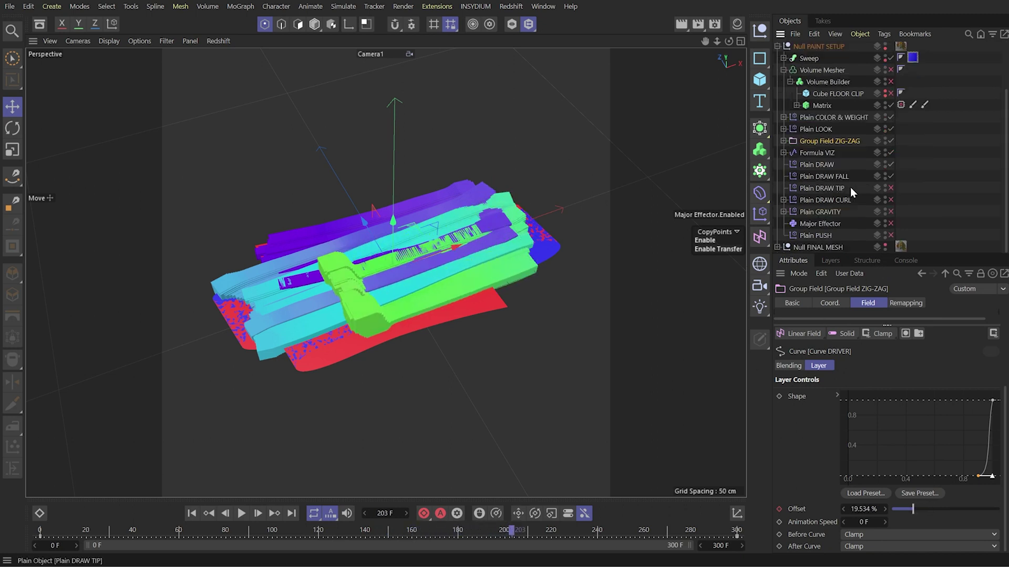
{"action": "left_click", "coordinate": [890, 188]}
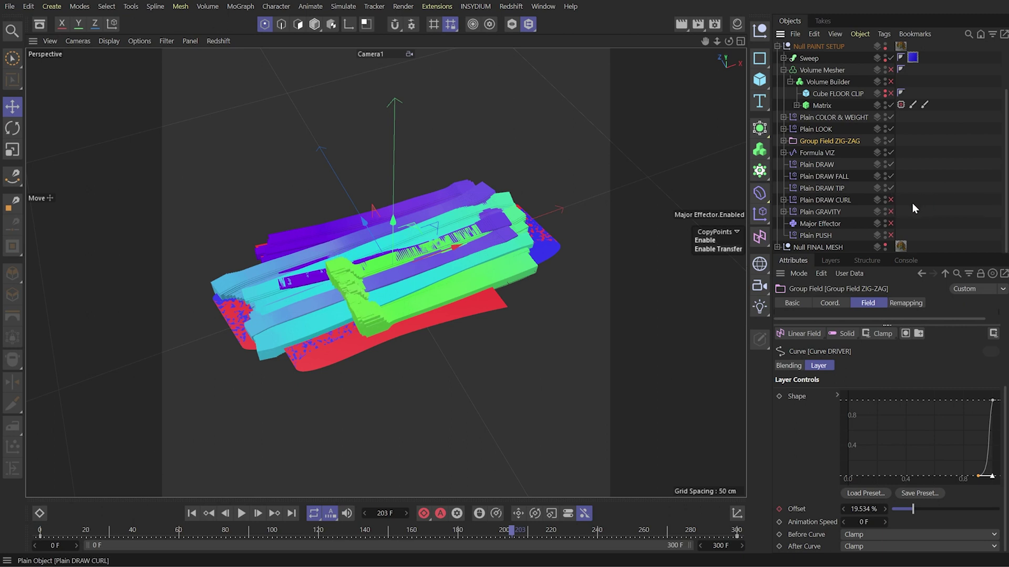
{"action": "left_click", "coordinate": [890, 200]}
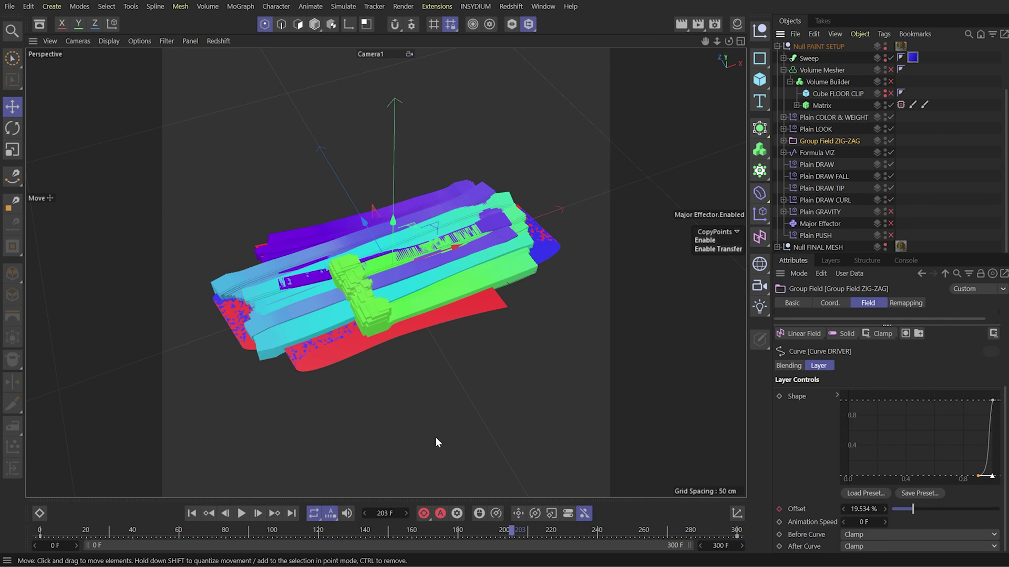
{"action": "left_click_drag", "start_coordinate": [358, 531], "coordinate": [669, 473]}
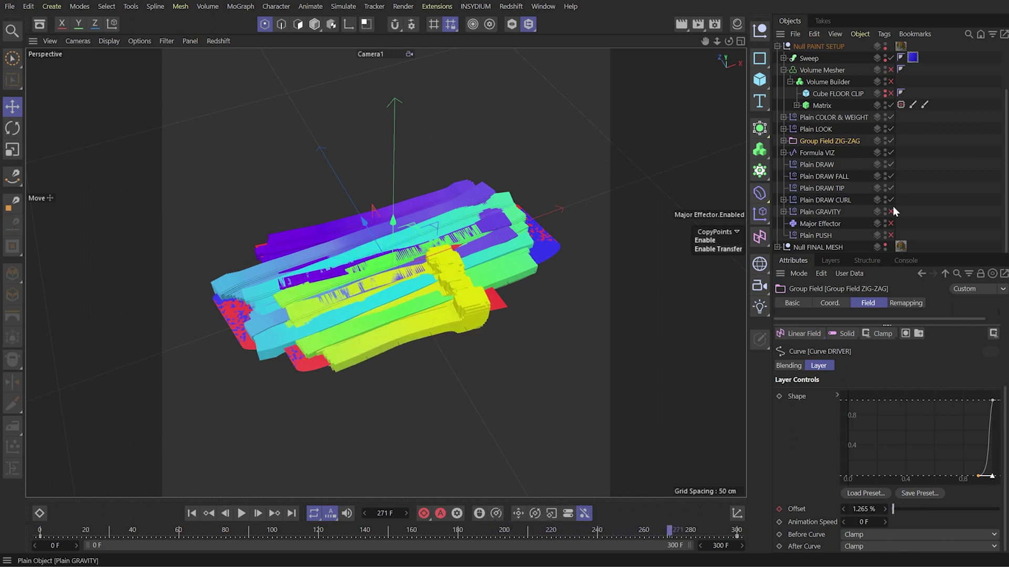
{"action": "left_click", "coordinate": [890, 211]}
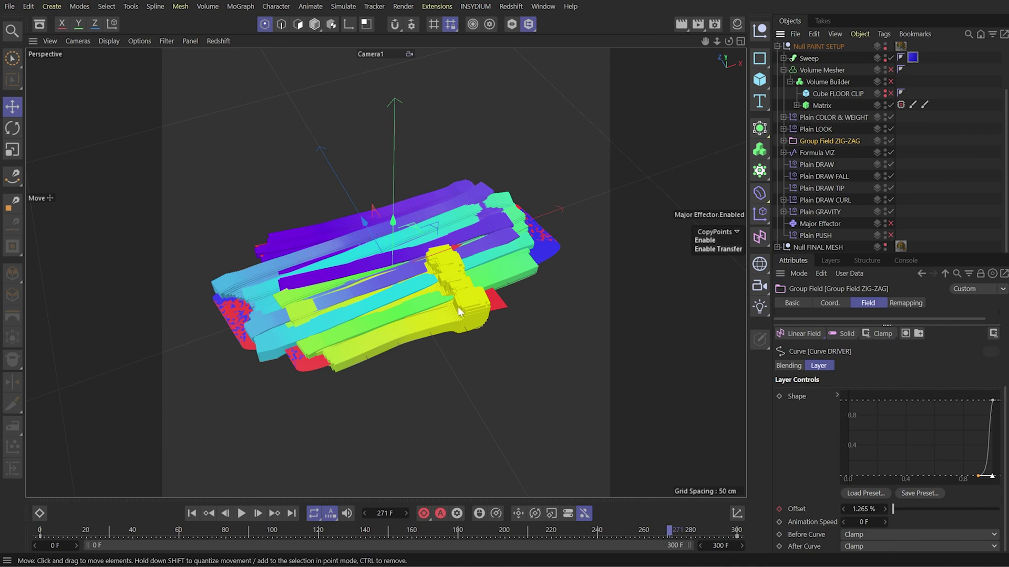
Step: Toggle the Major Effector and check the strokes at frames 240 and 234
{"action": "left_click", "coordinate": [890, 223]}
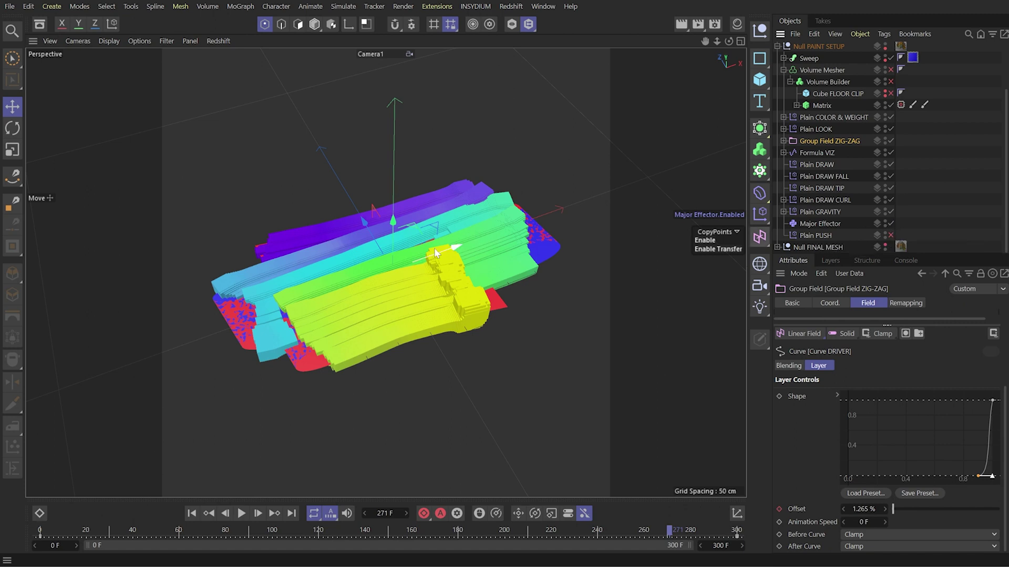
{"action": "left_click", "coordinate": [584, 529]}
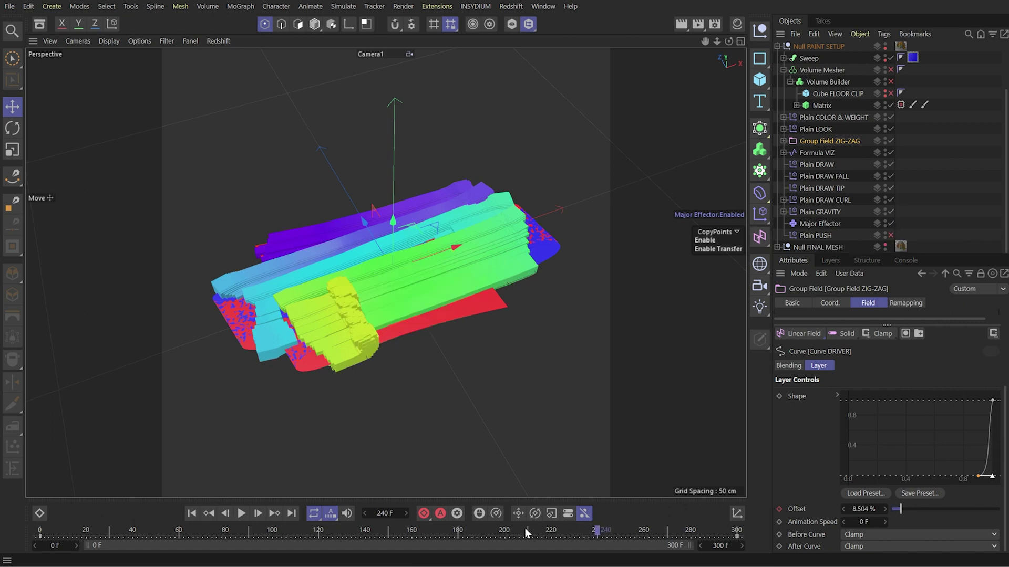
{"action": "left_click_drag", "start_coordinate": [525, 528], "coordinate": [257, 526]}
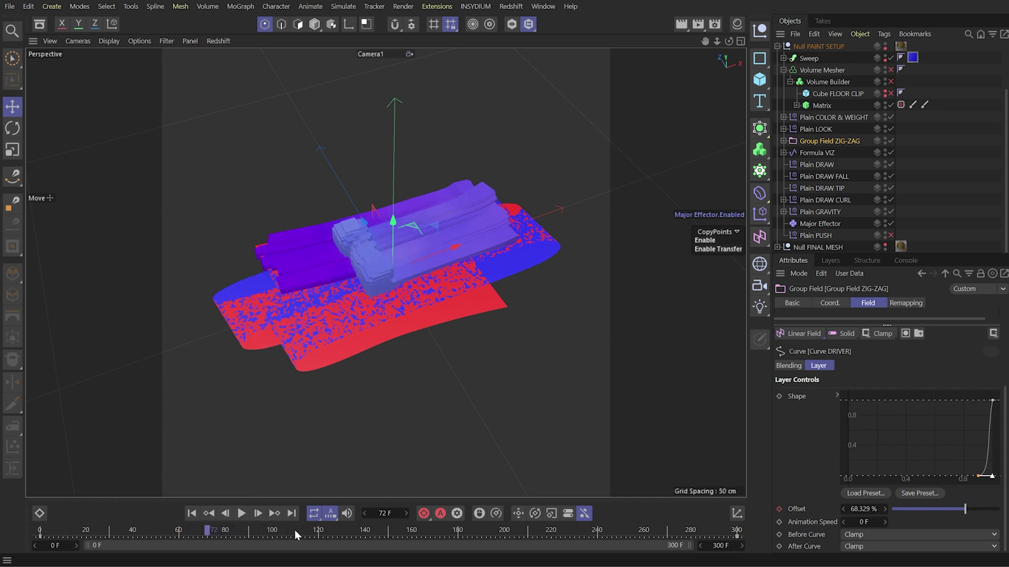
Step: Scrub the paint strokes from frame 147 to 170 and re-enable the Plain PUSH effector
{"action": "left_click_drag", "start_coordinate": [366, 532], "coordinate": [438, 528]}
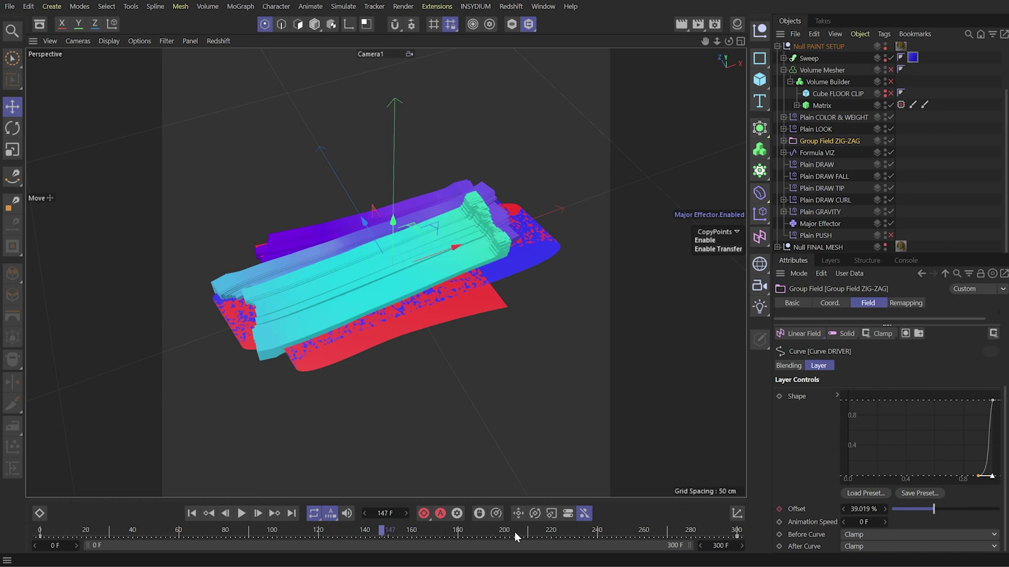
{"action": "left_click_drag", "start_coordinate": [515, 532], "coordinate": [587, 534]}
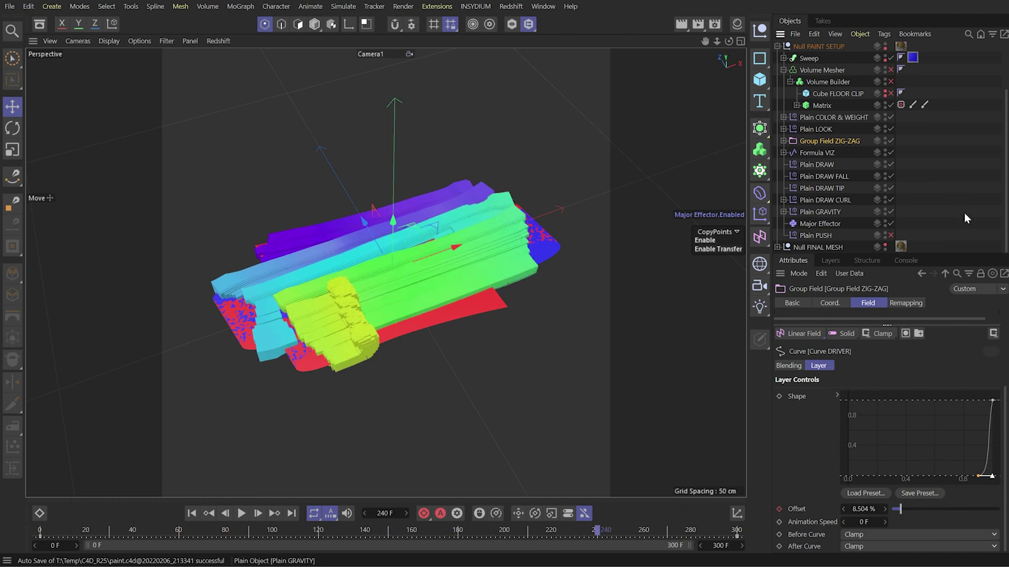
{"action": "left_click", "coordinate": [890, 235]}
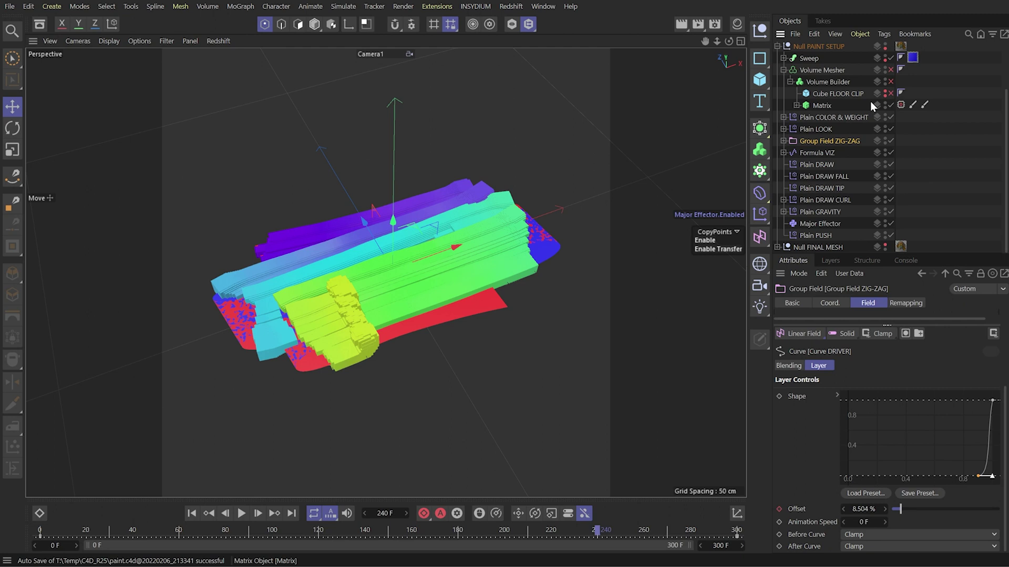
Step: Enable Volume Mesher and Volume Builder, then scrub the meshed paint from frame 105 forward
{"action": "left_click", "coordinate": [891, 70]}
{"action": "left_click", "coordinate": [890, 81]}
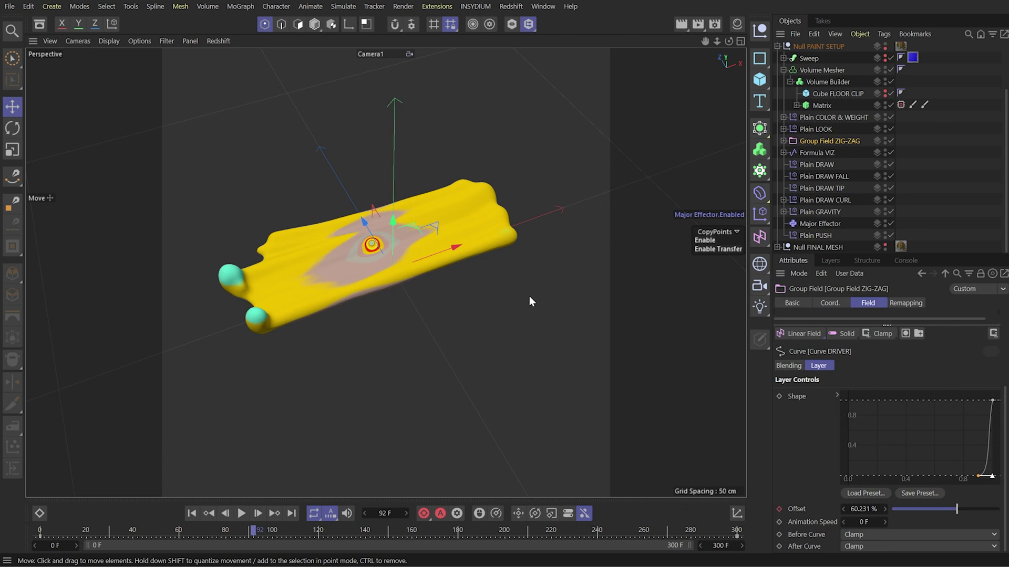
{"action": "left_click", "coordinate": [284, 531]}
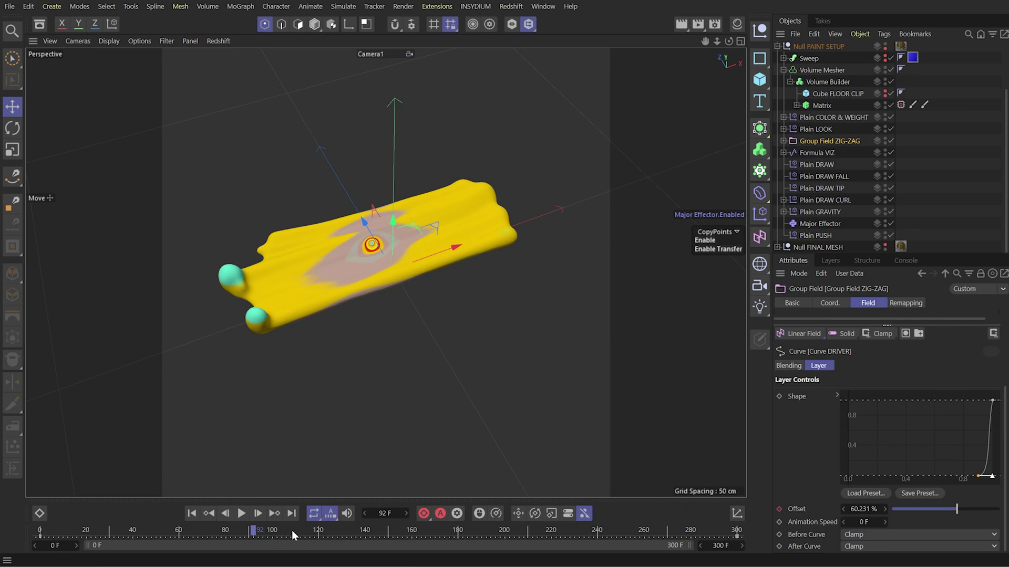
{"action": "left_click_drag", "start_coordinate": [332, 531], "coordinate": [487, 534]}
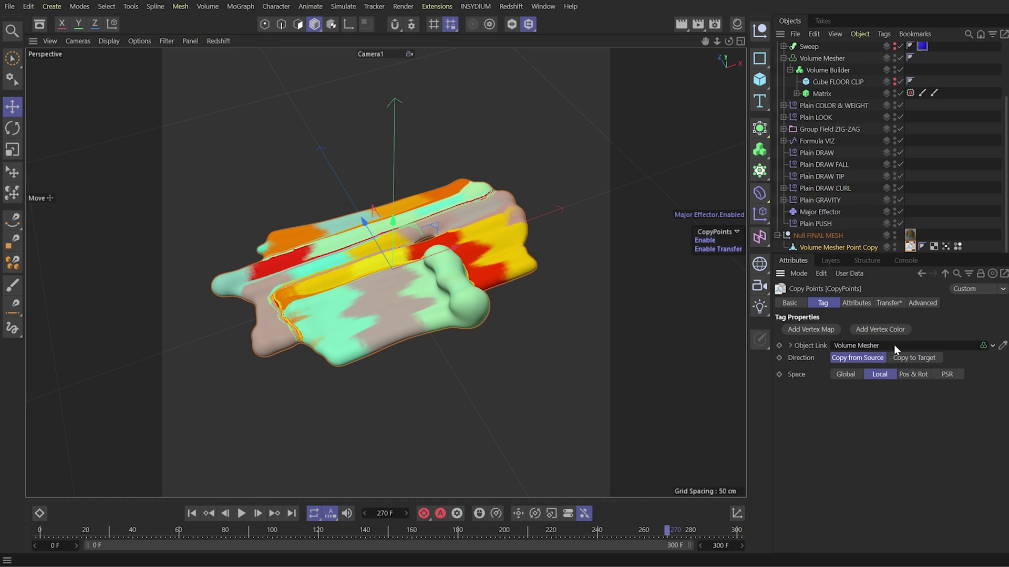
Step: Review the Copy Points tag's attribute handling and Transfer settings: Matrix source, UVW, weight, colour
{"action": "left_click", "coordinate": [867, 302]}
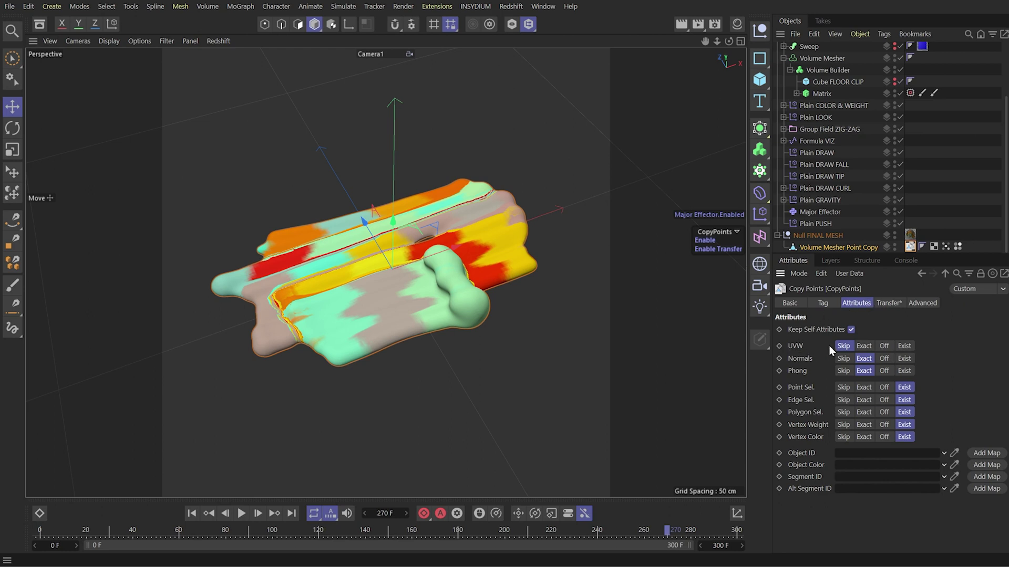
{"action": "left_click", "coordinate": [882, 303]}
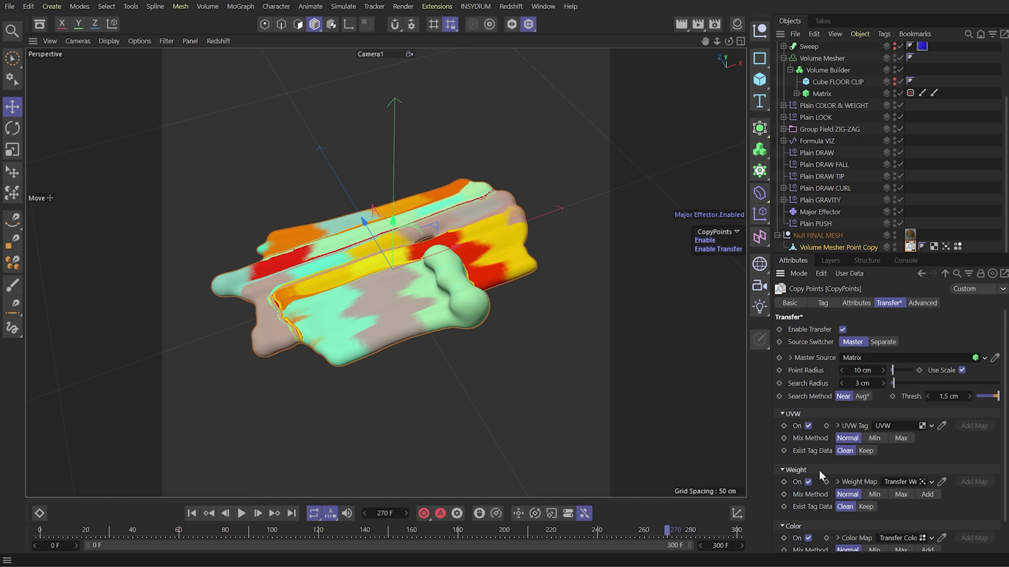
{"action": "scroll", "coordinate": [818, 471], "scroll_direction": "down", "scroll_amount": 2}
{"action": "scroll", "coordinate": [803, 466], "scroll_direction": "up", "scroll_amount": 2}
{"action": "left_click", "coordinate": [823, 93]}
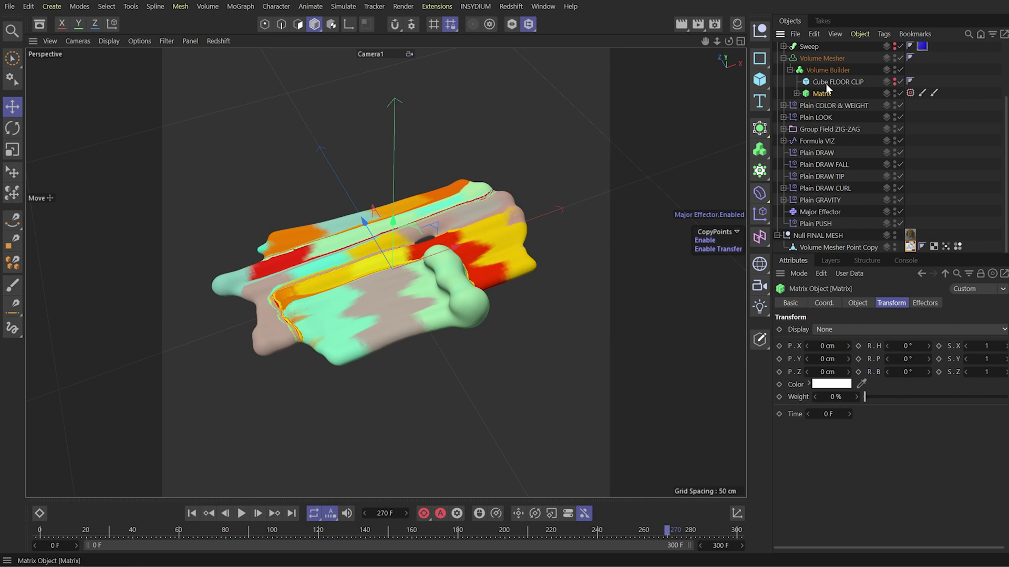
{"action": "left_click", "coordinate": [828, 70]}
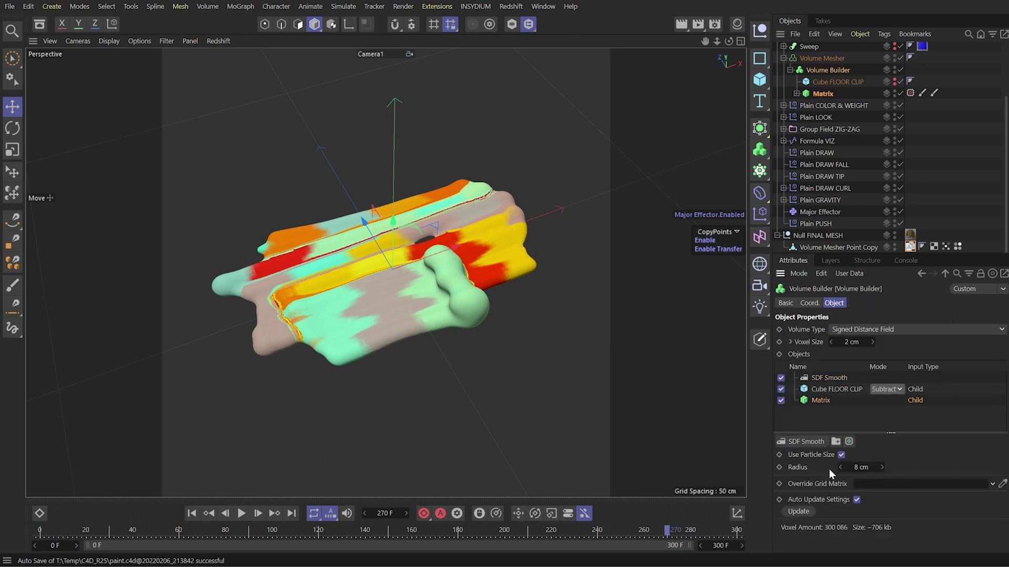
{"action": "left_click", "coordinate": [910, 246]}
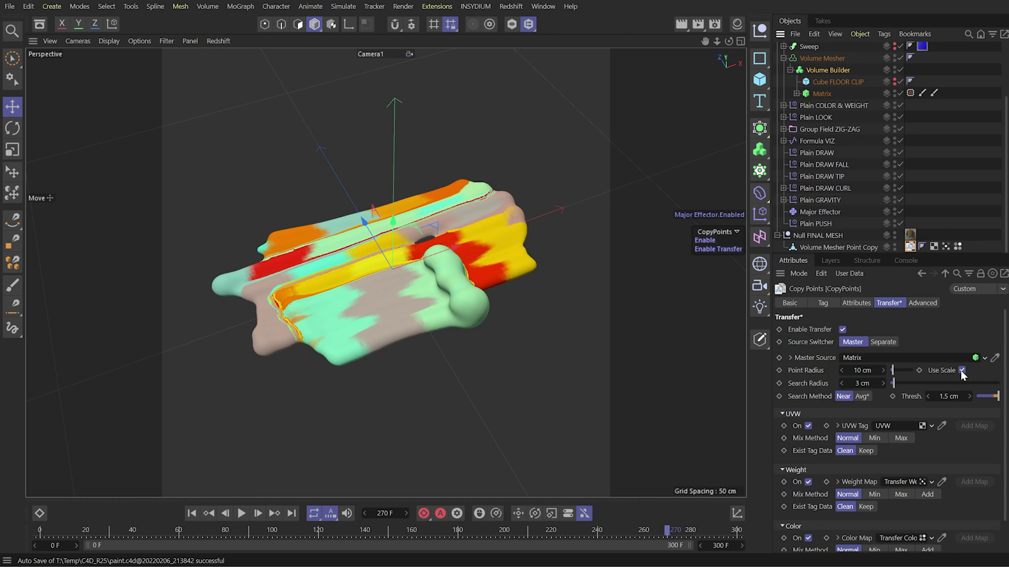
{"action": "left_click", "coordinate": [823, 70]}
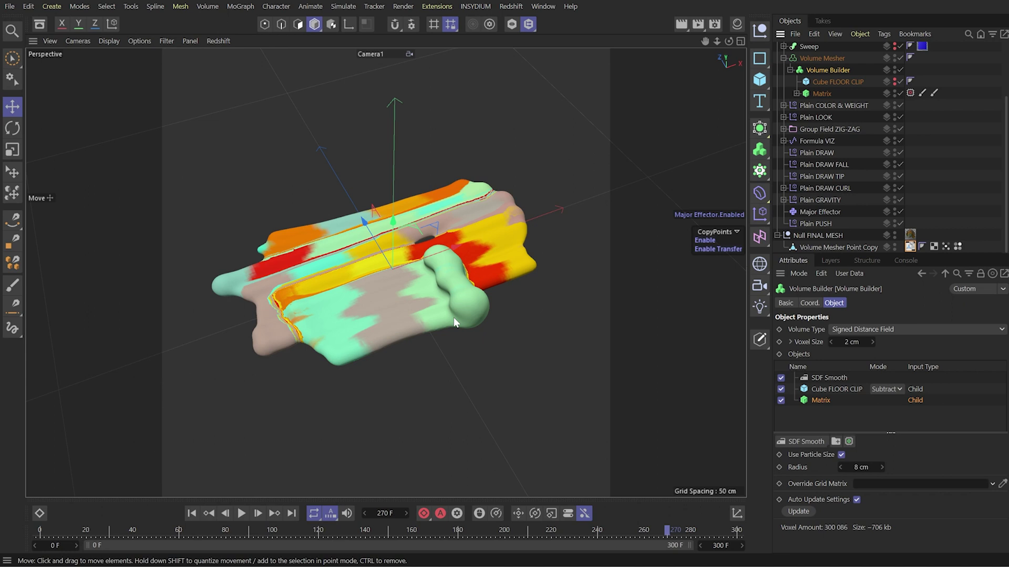
{"action": "left_click", "coordinate": [718, 249]}
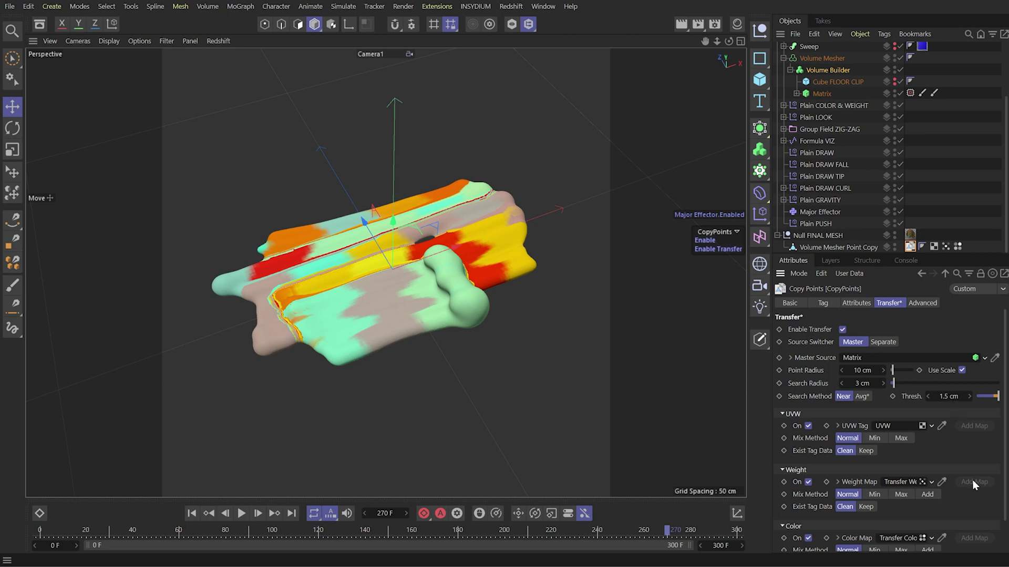
{"action": "scroll", "coordinate": [818, 377], "scroll_direction": "down", "scroll_amount": 2}
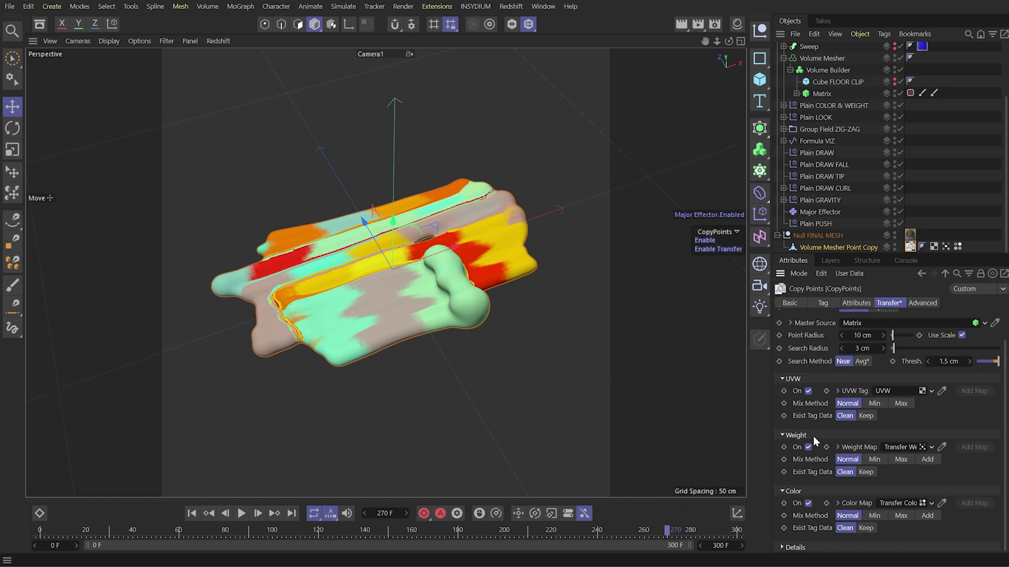
Step: Open the RS Paint UVW material's Redshift node graph and inspect its tiles texture
{"action": "left_click", "coordinate": [738, 25]}
{"action": "double_click", "coordinate": [701, 125]}
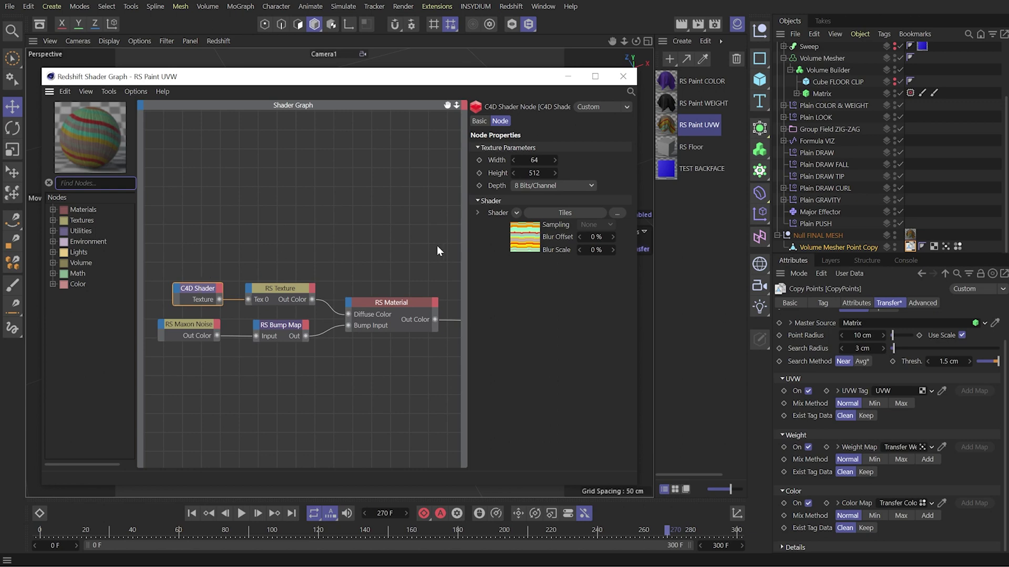
{"action": "left_click", "coordinate": [518, 242]}
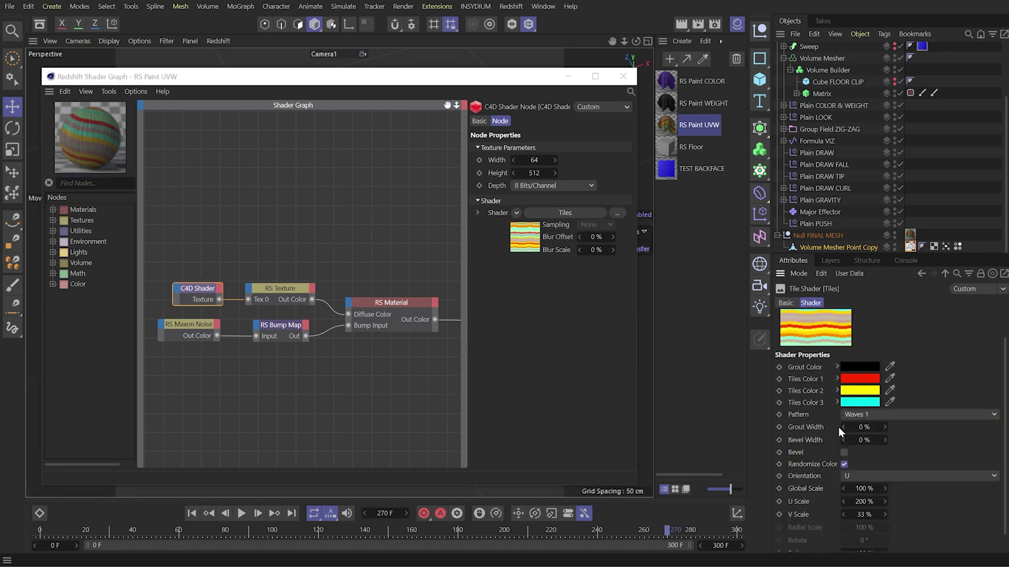
Step: Switch the graph to RS Paint WEIGHT, then RS Paint COLOR, and select the Transfer Color vertex tag
{"action": "left_click", "coordinate": [664, 102]}
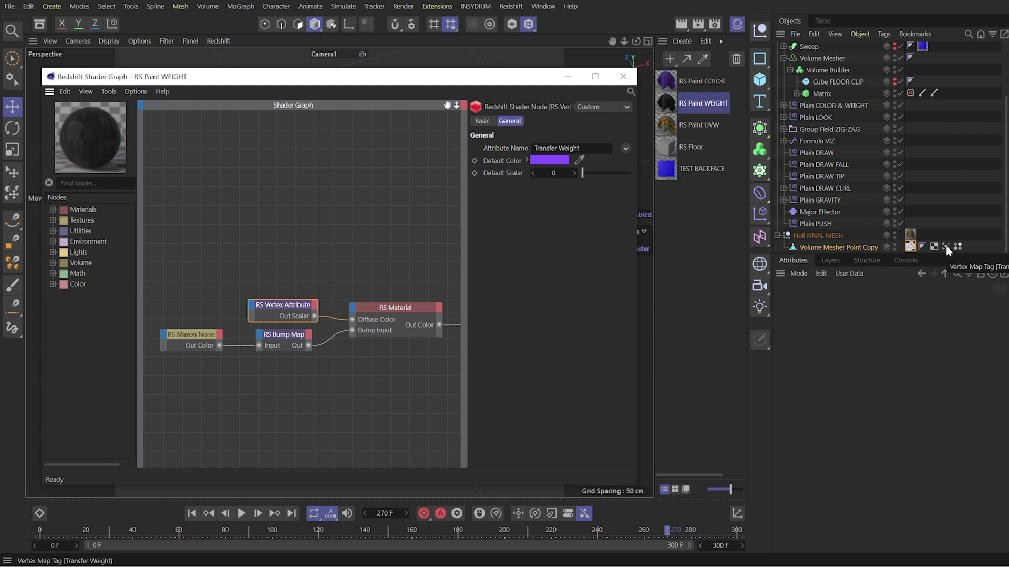
{"action": "left_click", "coordinate": [663, 82]}
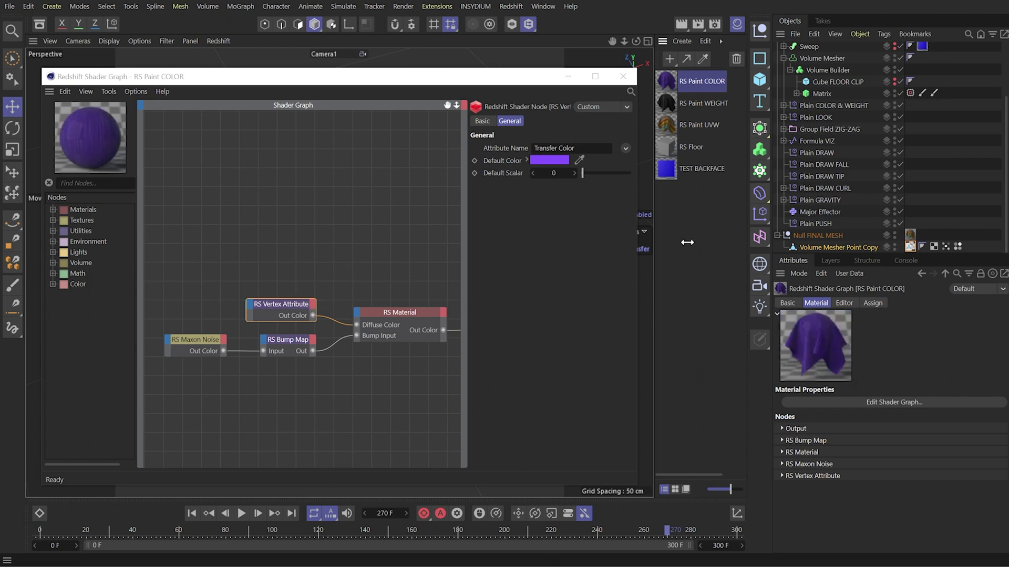
{"action": "left_click", "coordinate": [957, 245]}
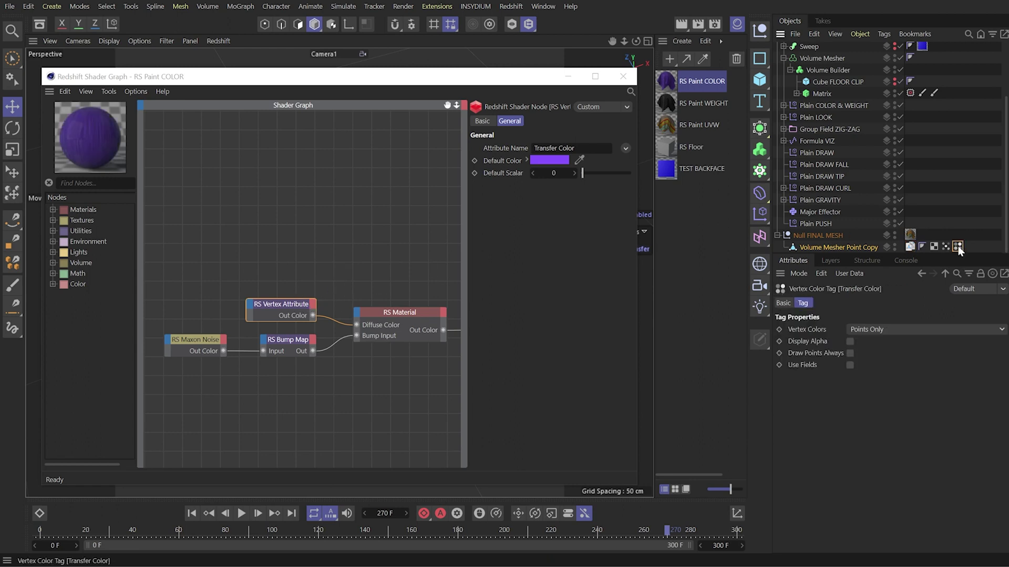